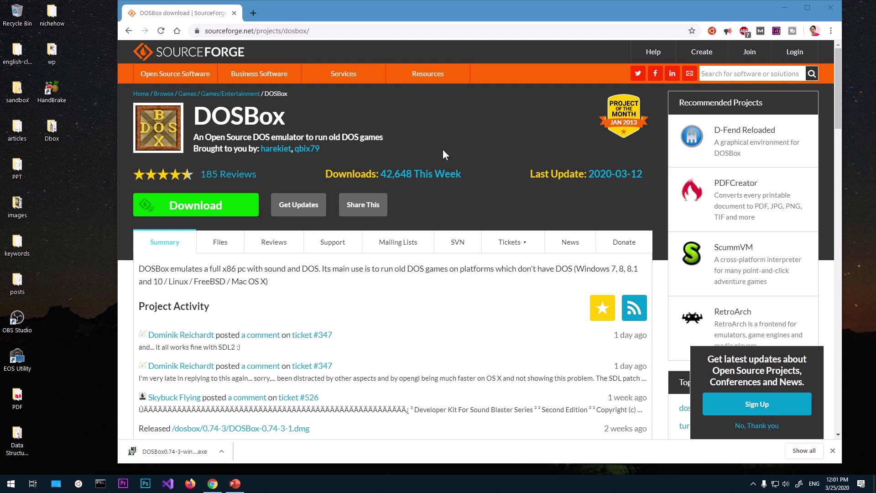
Step: Check the Windows edition and system type in the computer's basic system information, and close that window
key("super+Pause")
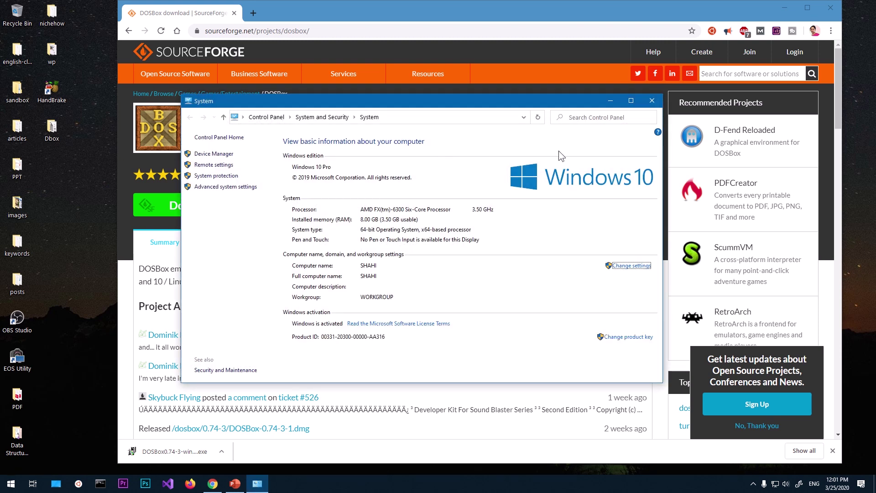
left_click(651, 101)
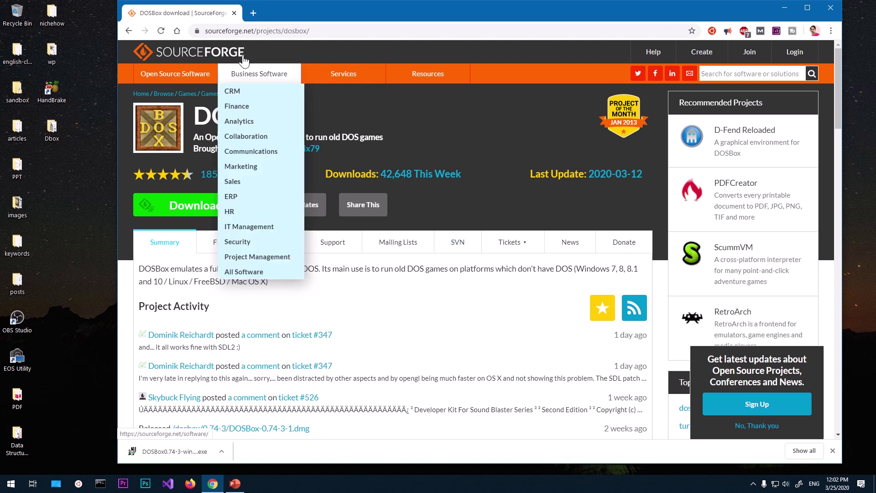
left_click(214, 30)
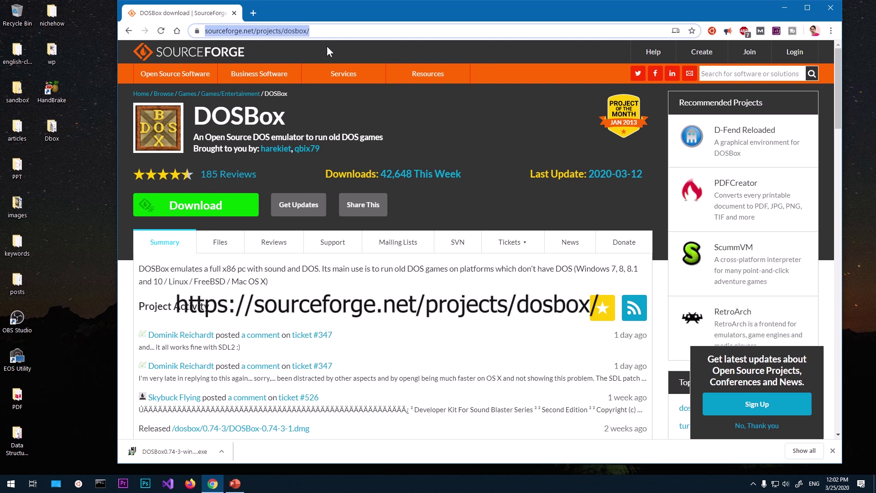
left_click(331, 33)
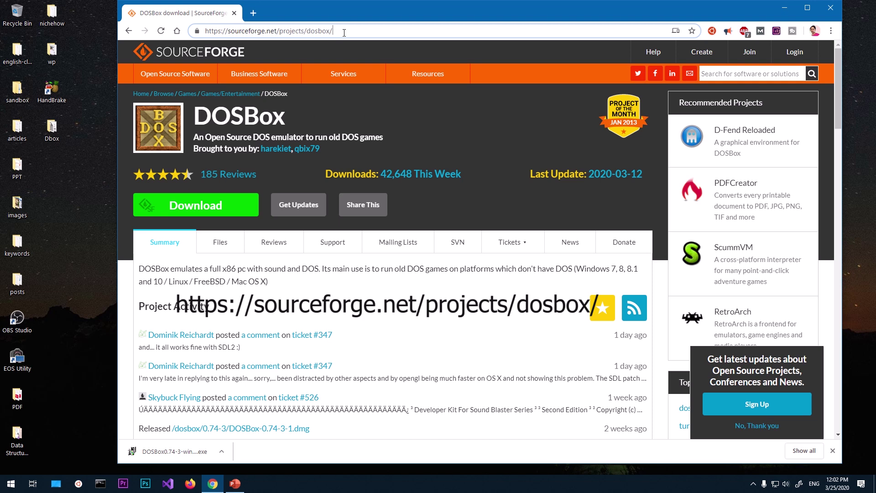
left_click_drag(344, 33, 202, 33)
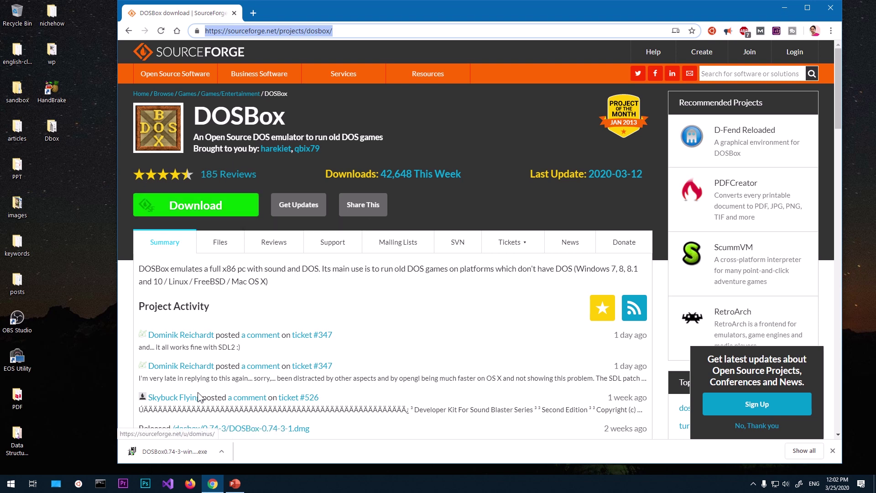
Step: Run the downloaded DOSBox 0.74-3 installer from its folder, accept the license, and keep the Core files and Desktop Shortcut components
left_click(221, 451)
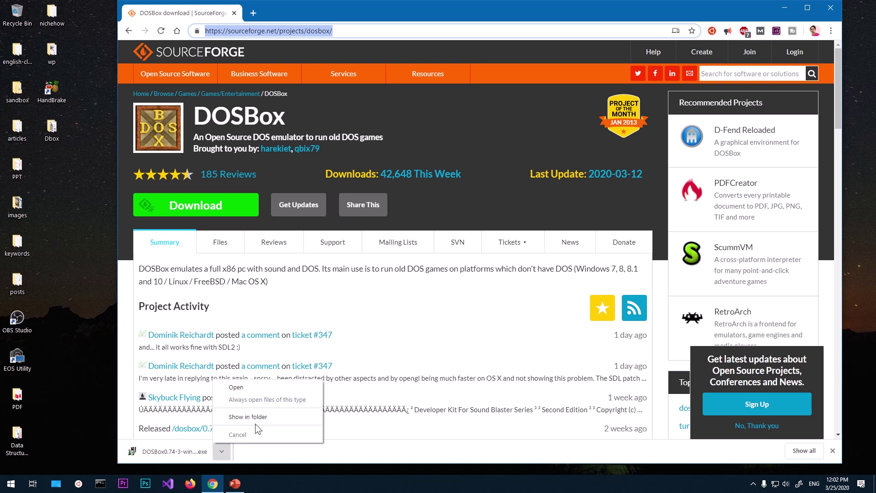
left_click(266, 420)
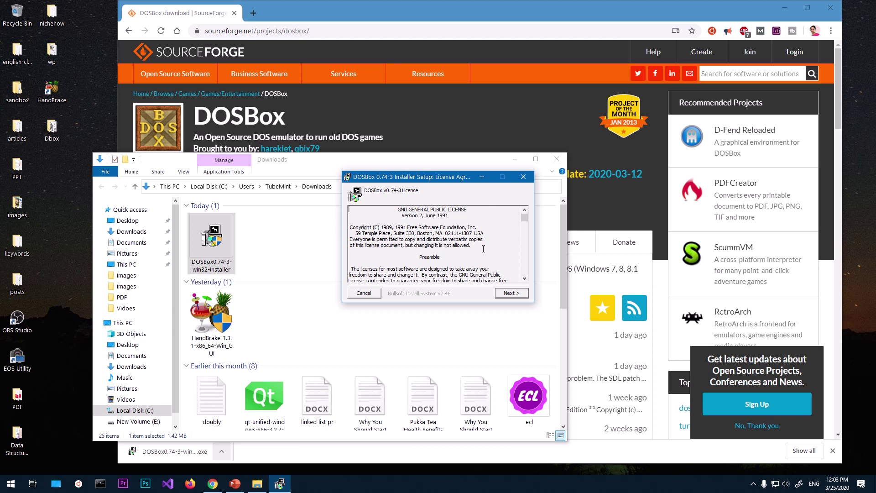
left_click(509, 297)
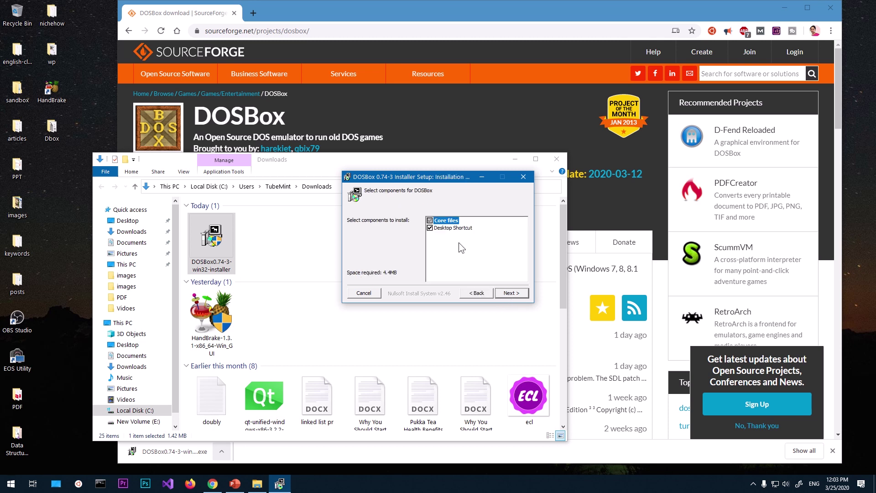
left_click(511, 294)
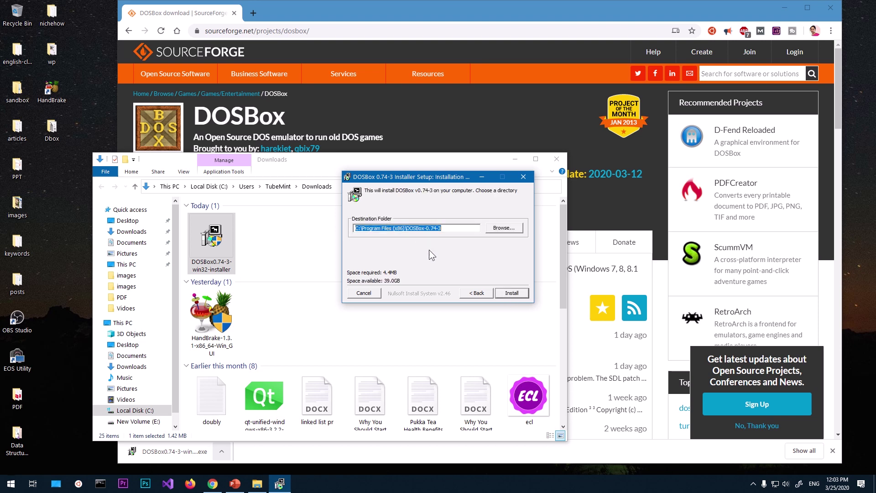
Step: Install DOSBox into C:\Program Files (x86)\DOSBox-0.74-3, and close the finished installer and the Downloads window
left_click(426, 228)
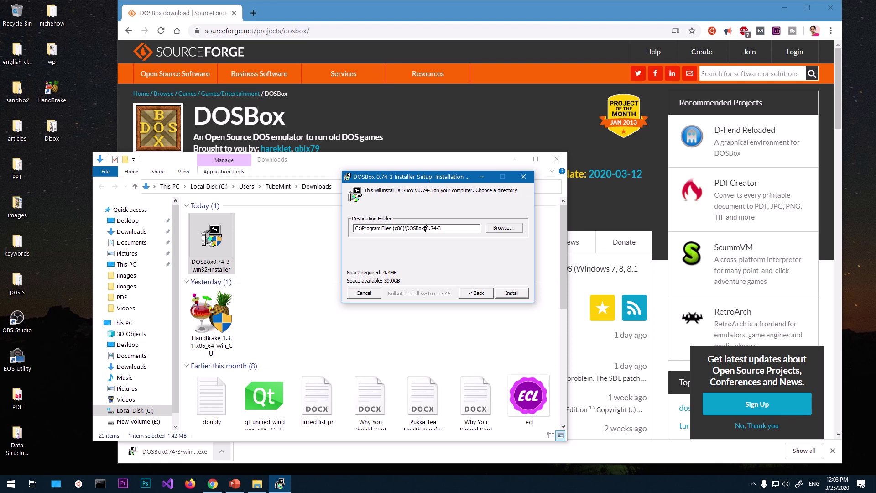
left_click_drag(426, 228, 461, 242)
left_click(506, 296)
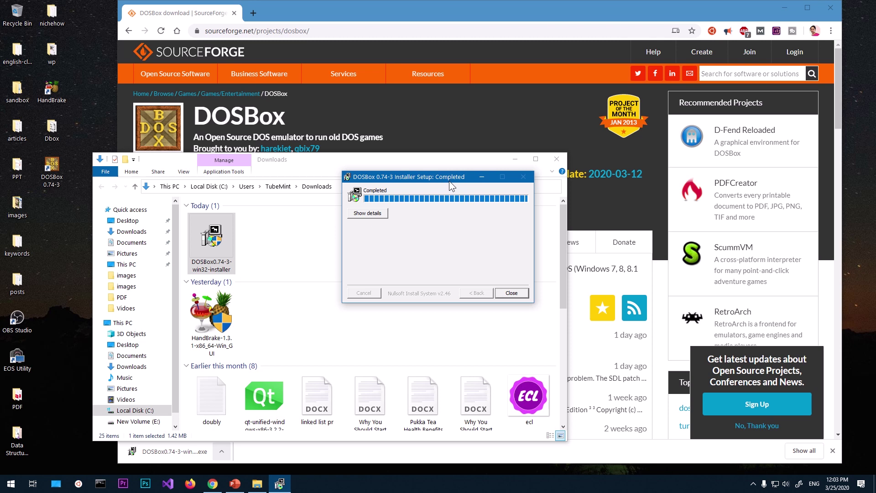
left_click(509, 294)
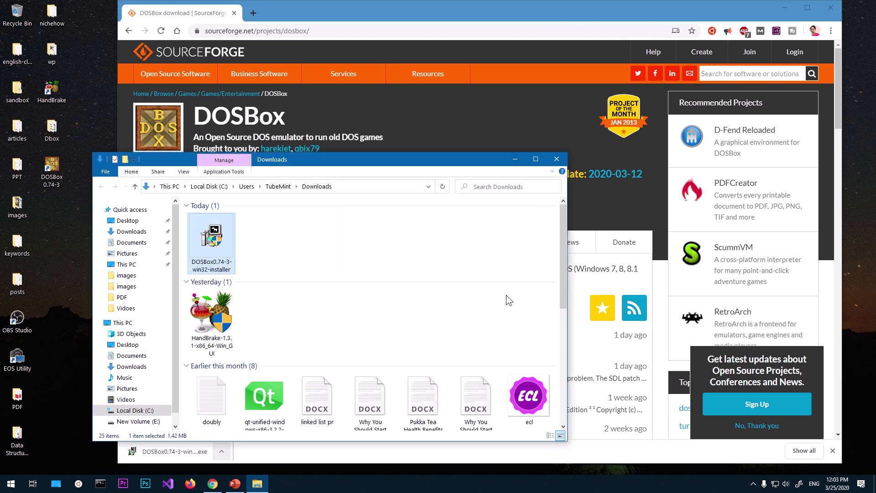
left_click(556, 159)
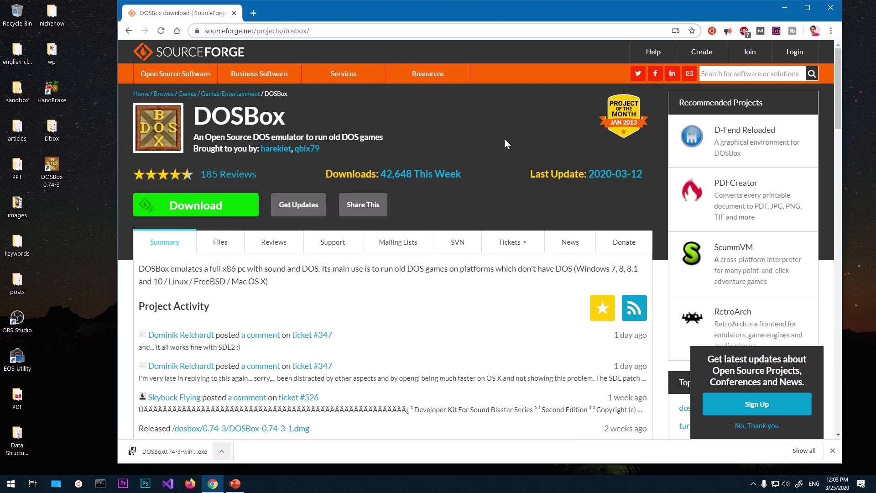
Step: Minimize the browser and move the DOSBox 0.74-3 shortcut to an empty area of the desktop
left_click(784, 10)
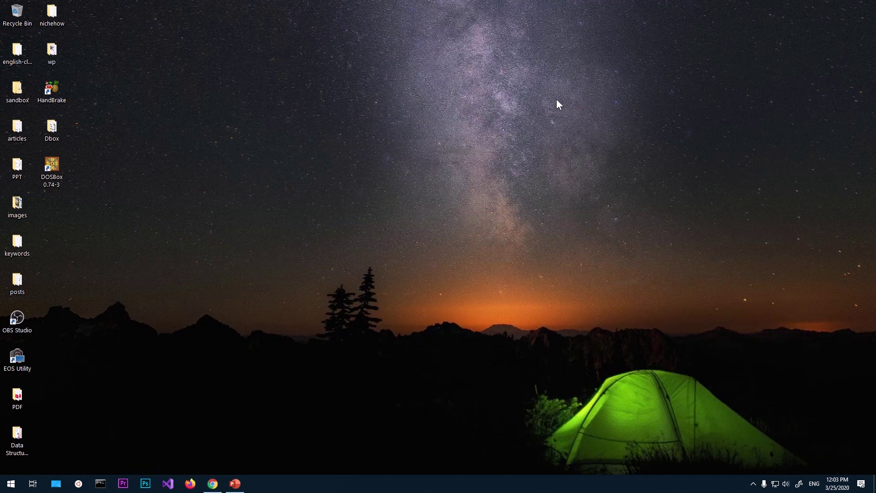
left_click_drag(54, 172, 299, 254)
left_click(324, 280)
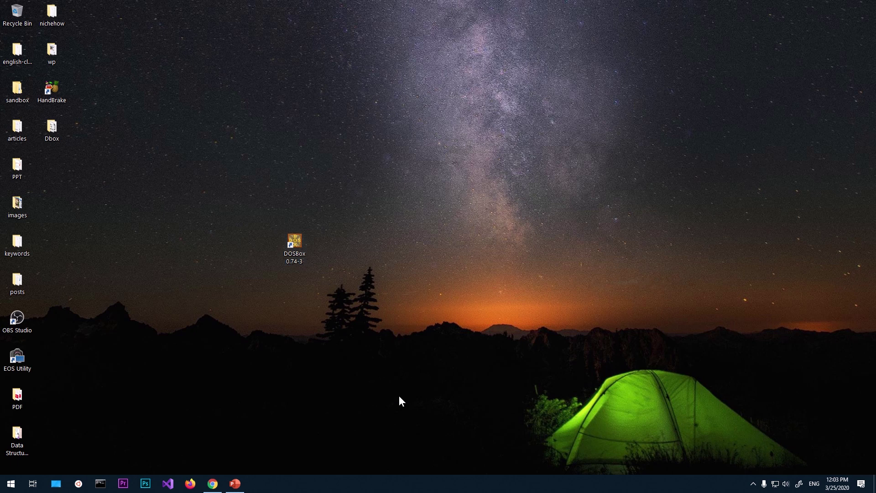
Step: Start DOSBox from its desktop shortcut to test the installation, and close it
double_click(293, 254)
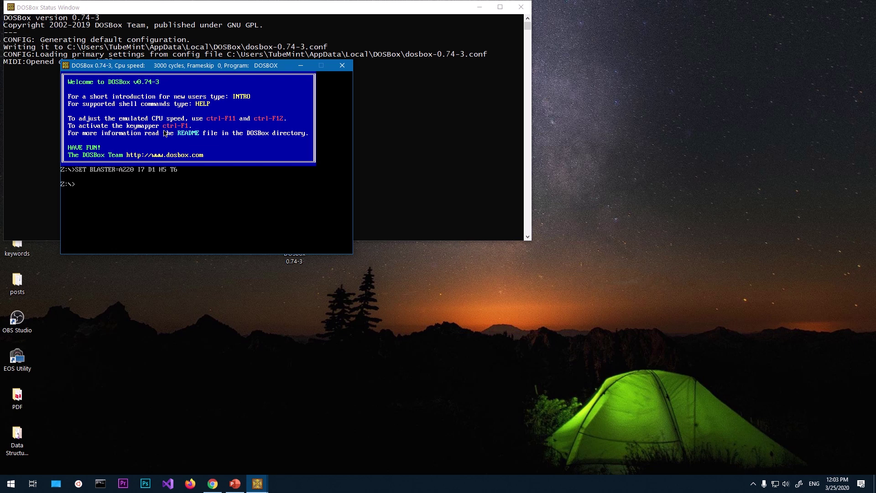
left_click(342, 65)
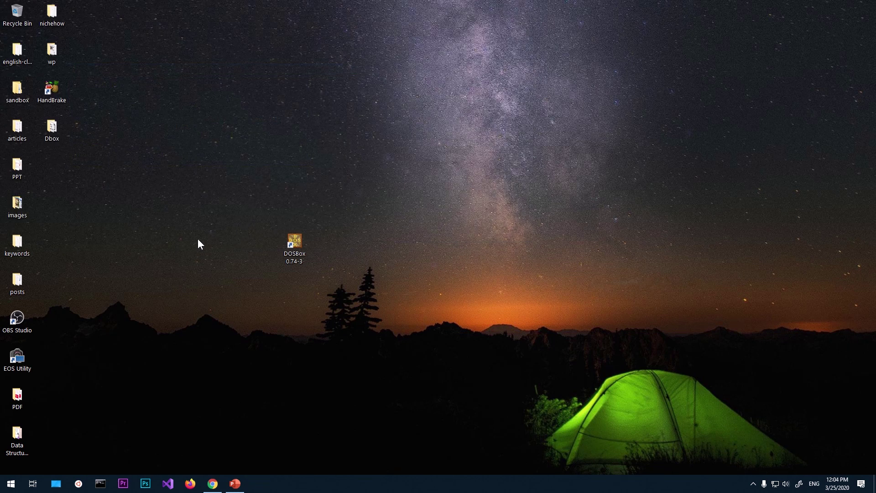
Step: Open the Dbox folder on the desktop and copy all of its assembler tools and source files
double_click(53, 129)
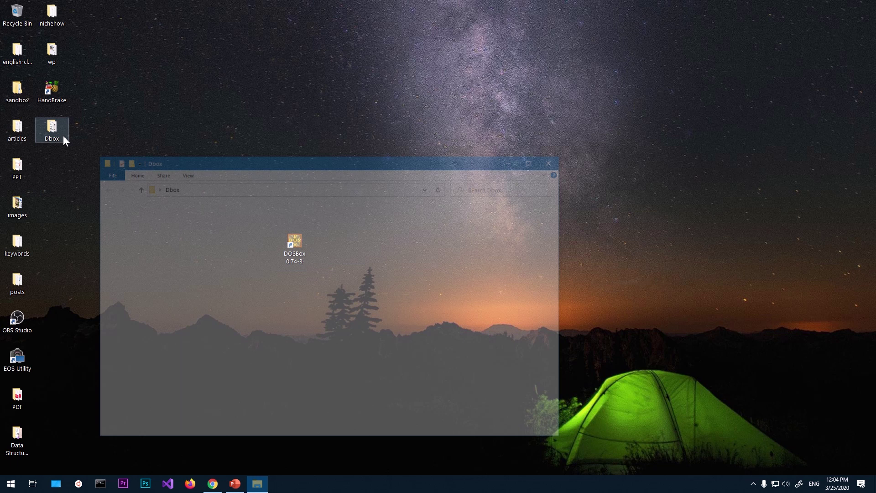
left_click_drag(240, 161, 353, 88)
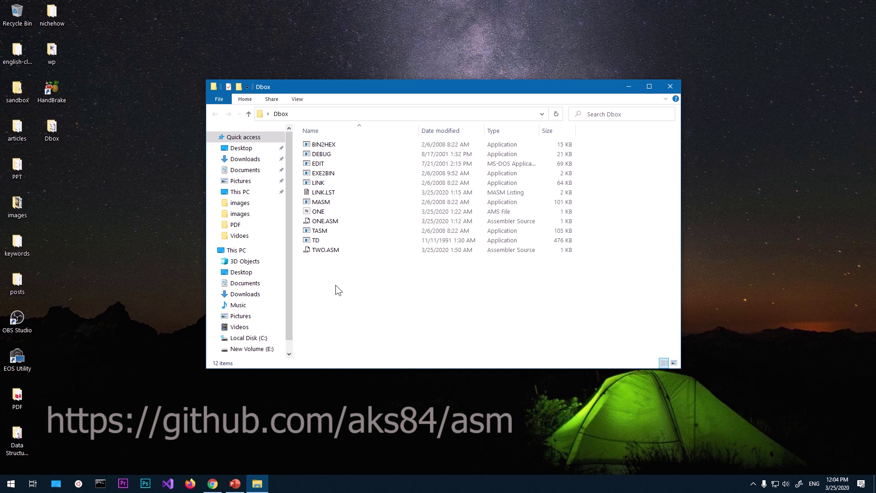
left_click_drag(332, 284, 324, 145)
right_click(324, 145)
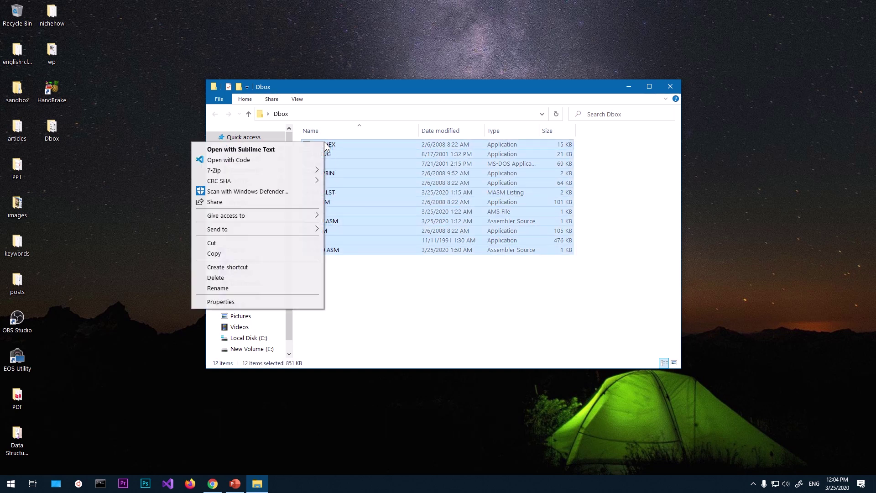
left_click(246, 257)
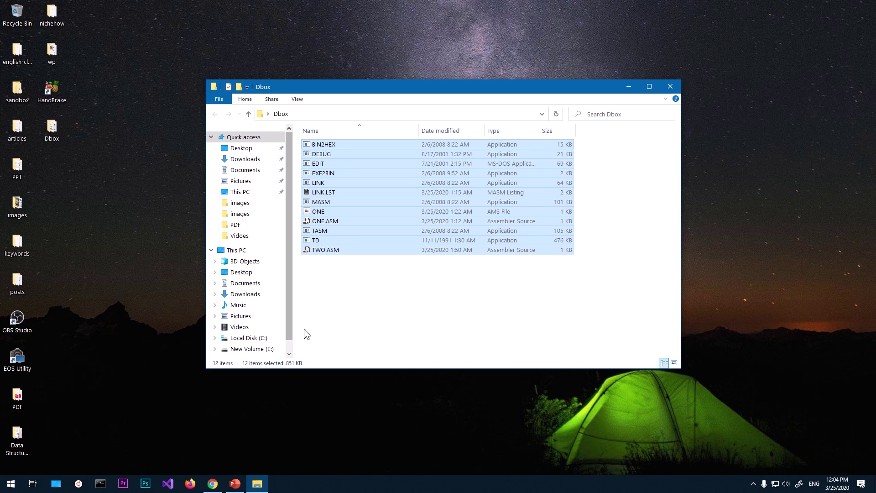
Step: Create a new folder named Dbox on Local Disk (C:)
left_click(57, 484)
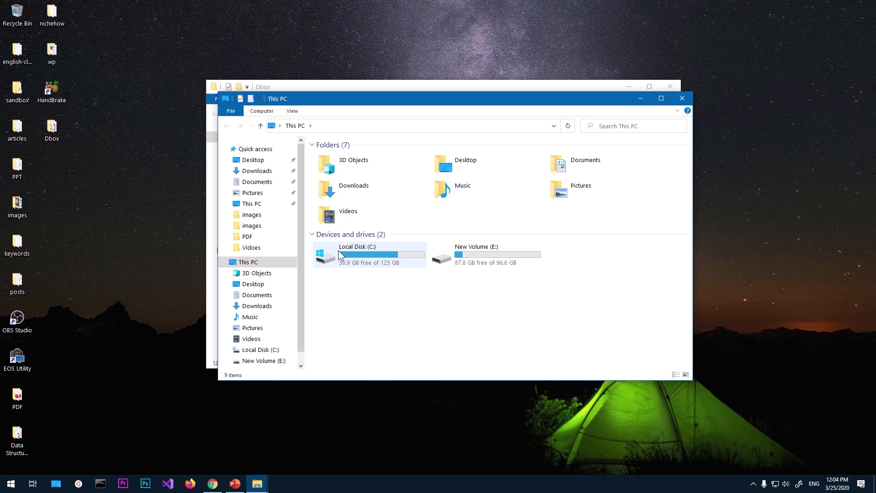
key("super+e")
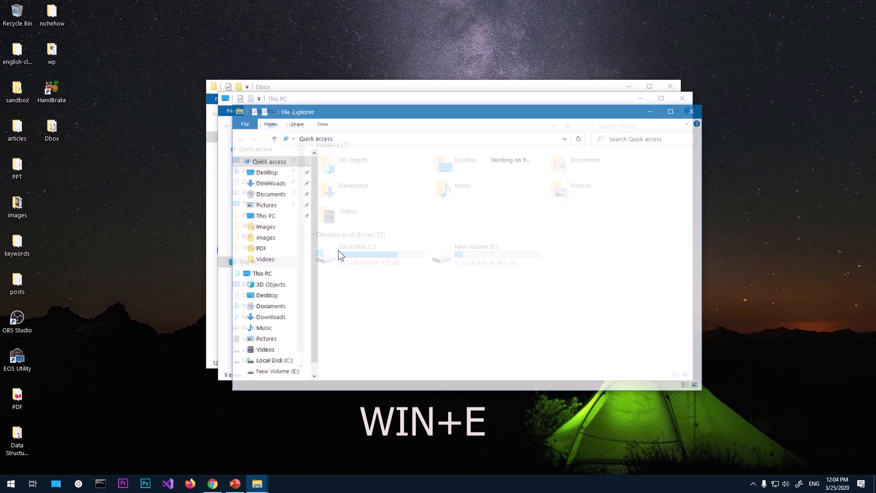
left_click(681, 99)
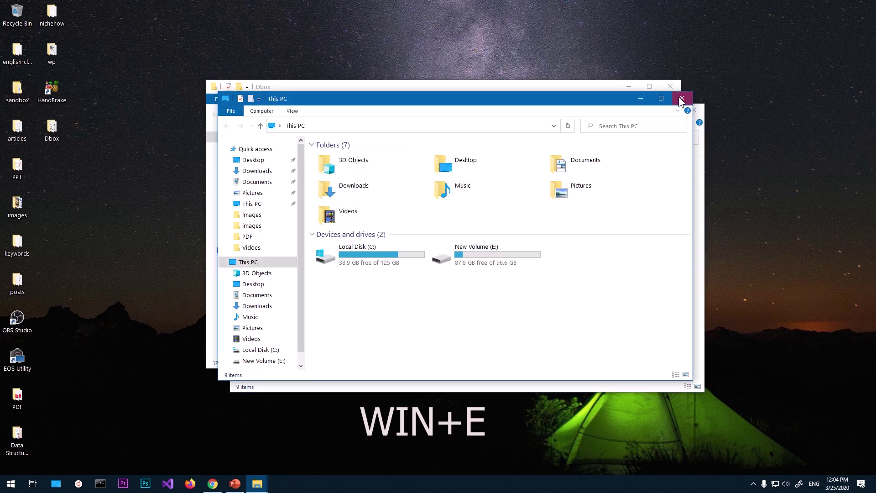
left_click(681, 99)
left_click(283, 276)
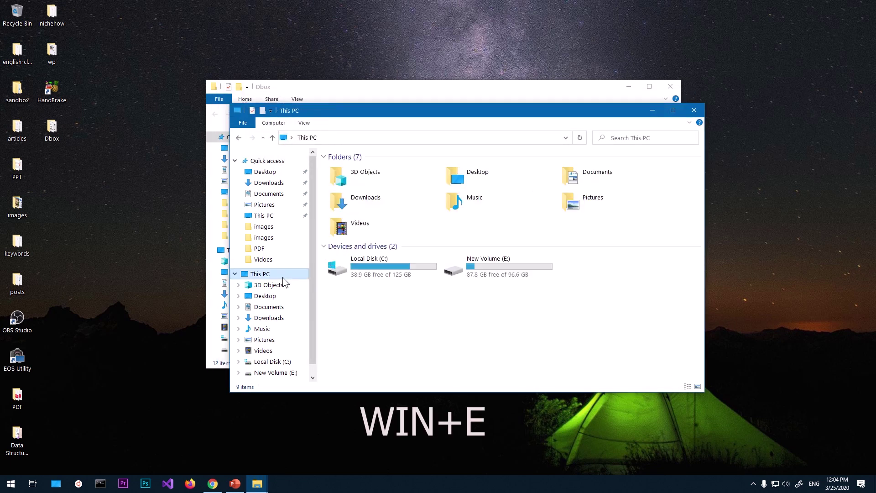
left_click(374, 274)
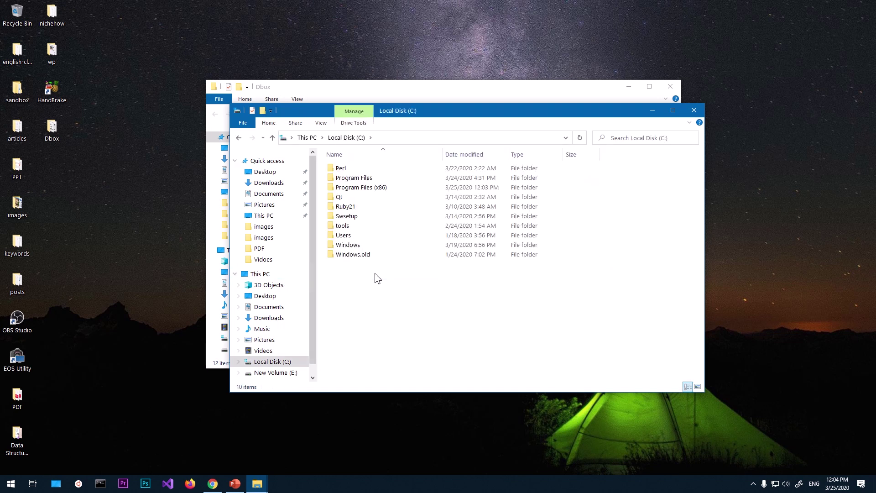
left_click(262, 112)
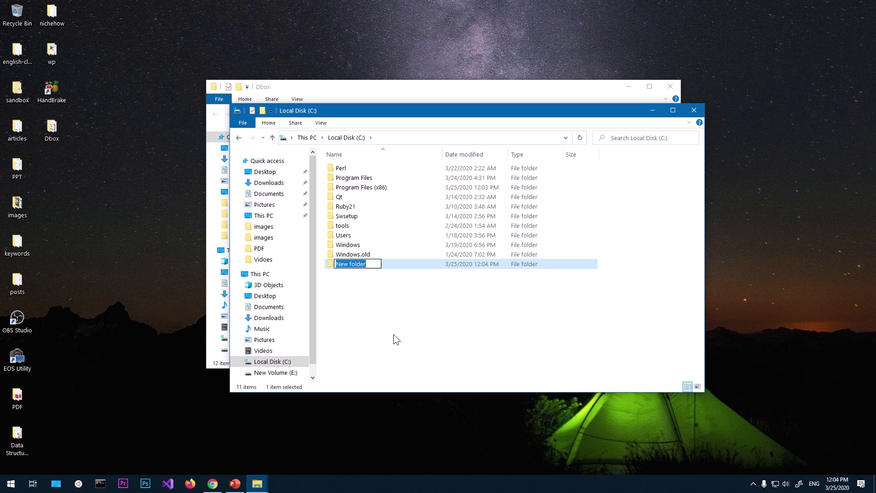
type("Dbox")
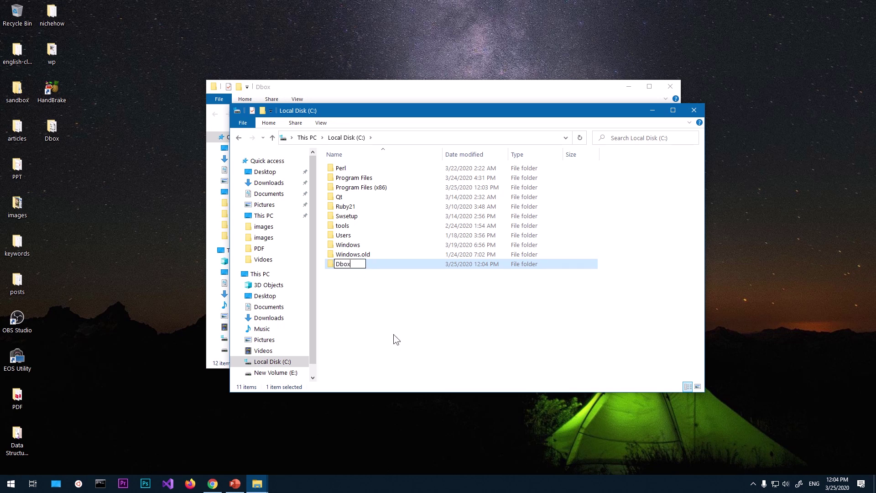
key("Return")
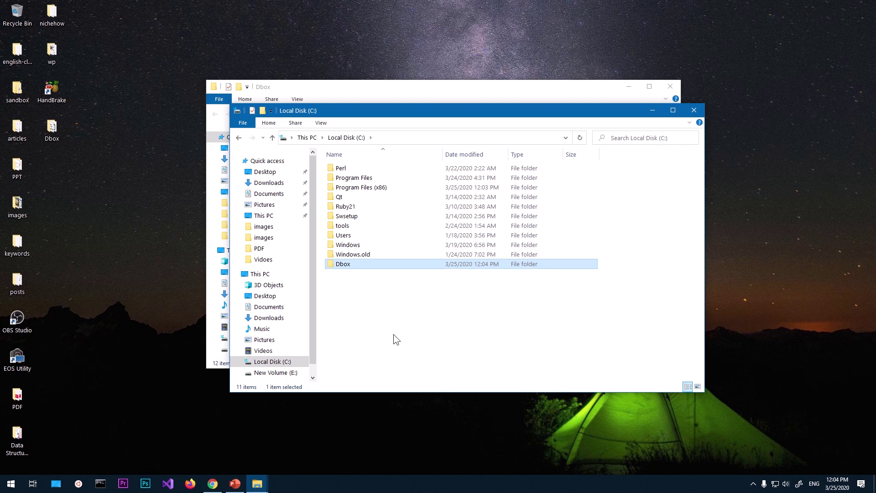
Step: Paste the copied files into the C:\Dbox folder and close both file windows
double_click(360, 264)
right_click(386, 212)
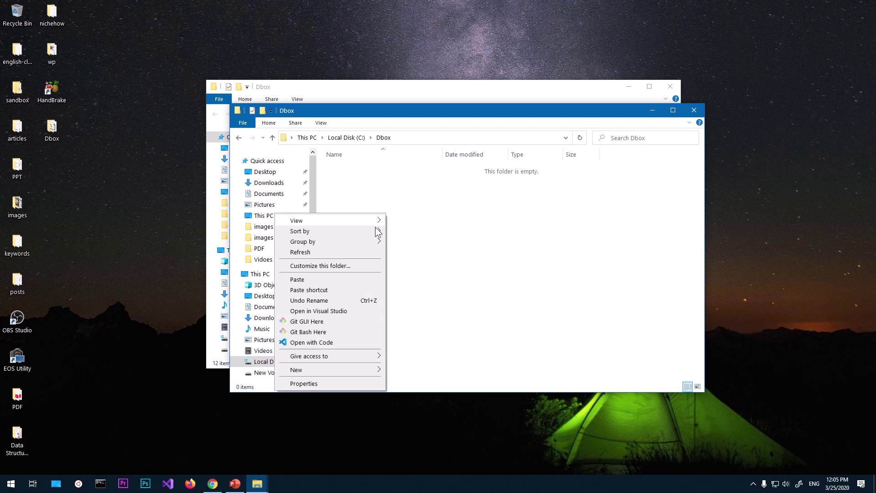
left_click(352, 280)
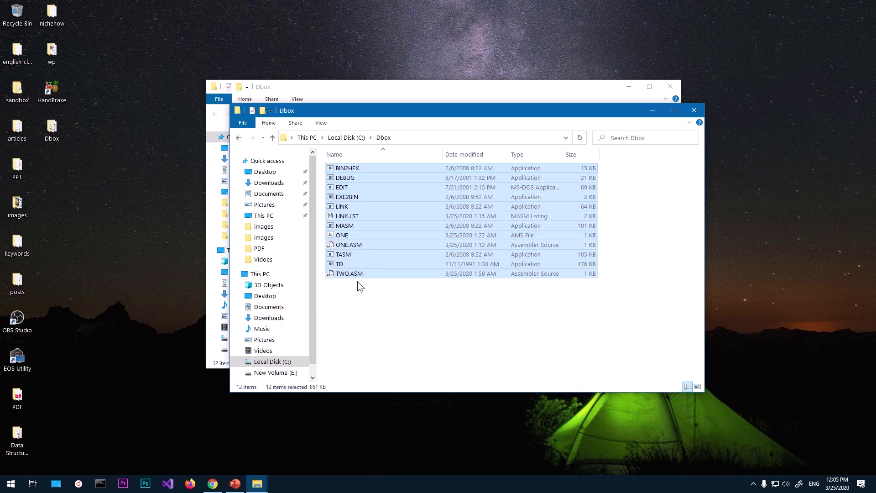
left_click(384, 311)
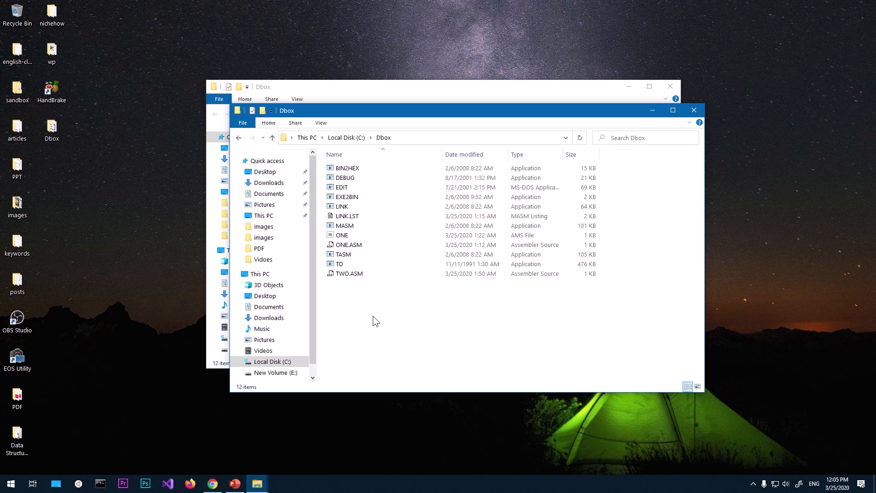
left_click(694, 111)
left_click(670, 87)
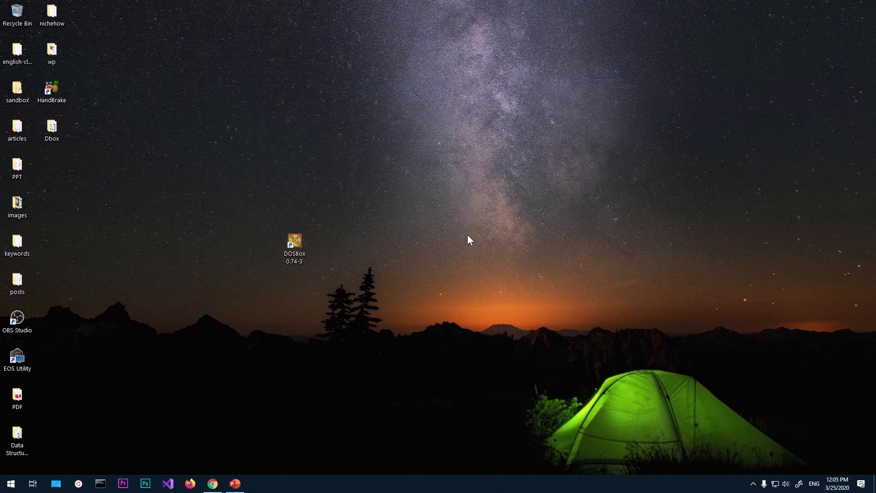
Step: Launch DOSBox from its desktop shortcut, close it, and launch it again
double_click(294, 253)
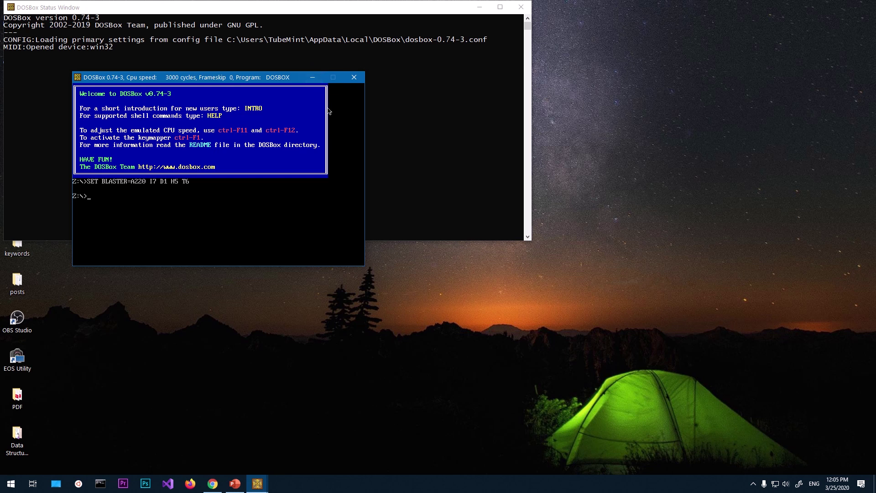
left_click(355, 77)
double_click(293, 249)
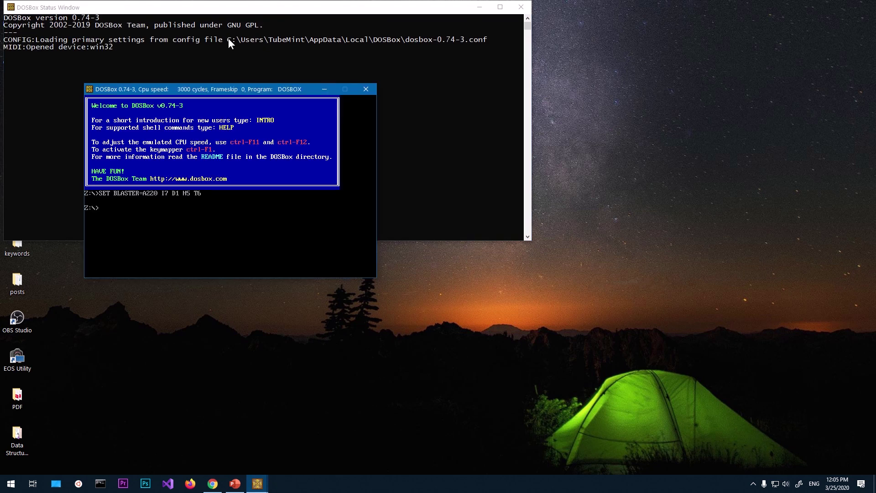
Step: Copy the full path of the dosbox-0.74-3.conf configuration file from the DOSBox Status Window
left_click(226, 38)
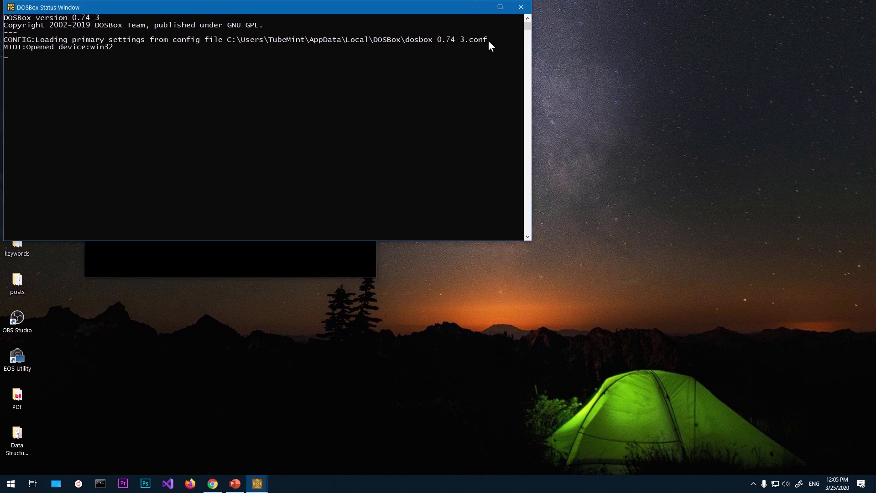
left_click_drag(488, 40, 307, 40)
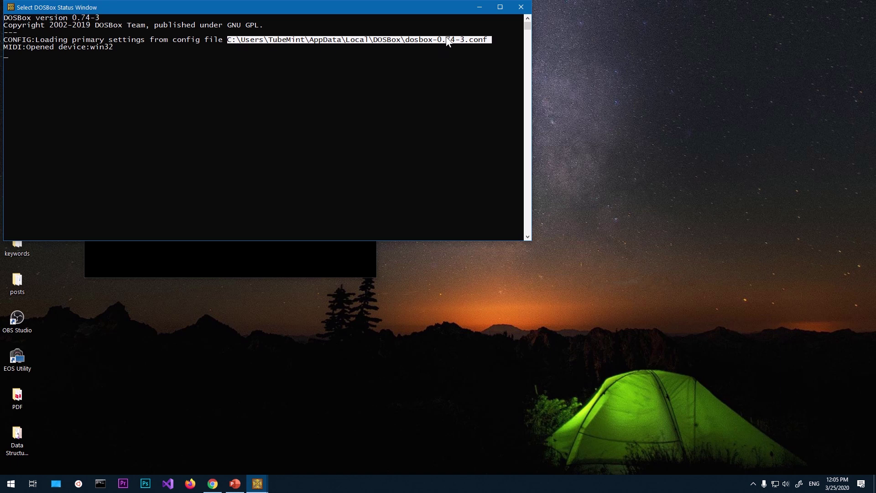
right_click(292, 15)
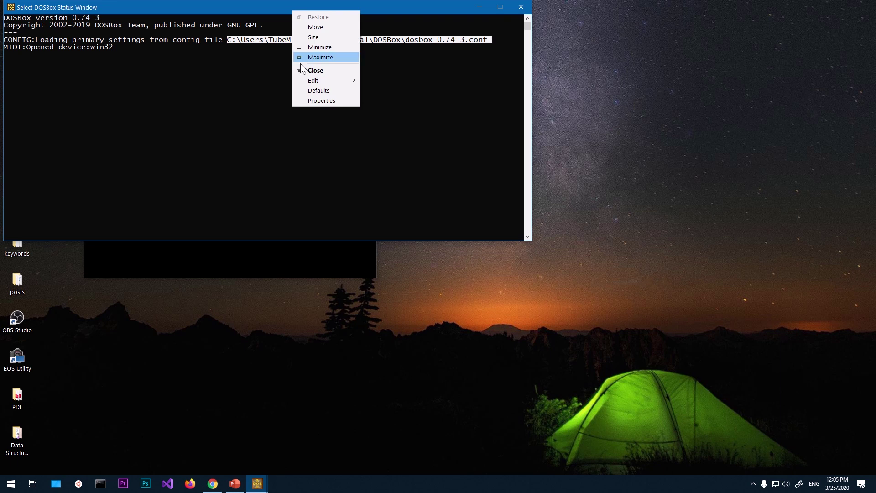
mouse_move(309, 79)
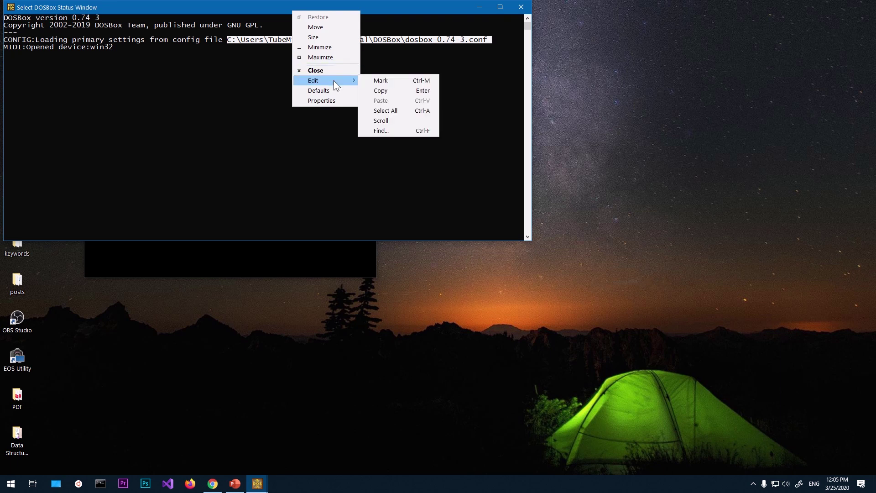
left_click(409, 89)
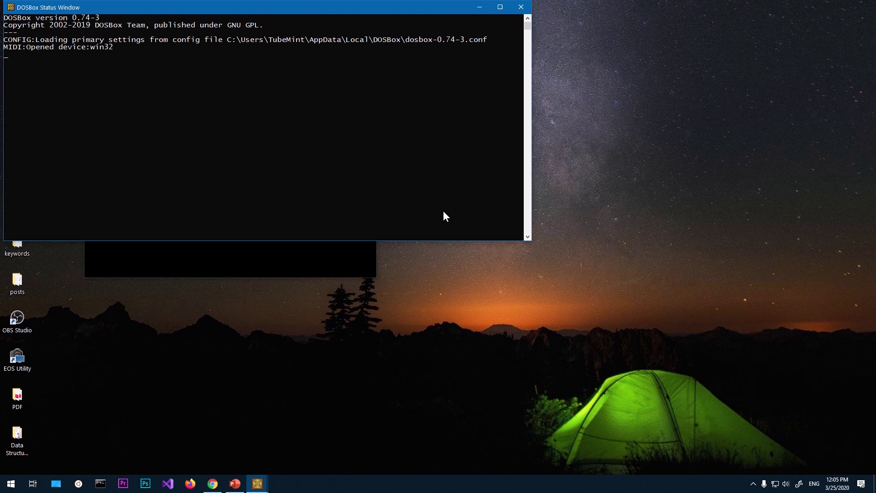
Step: Open the AppData\Local\DOSBox folder in File Explorer using the copied path without the dosbox-0.74-3.conf file name
key("super+e")
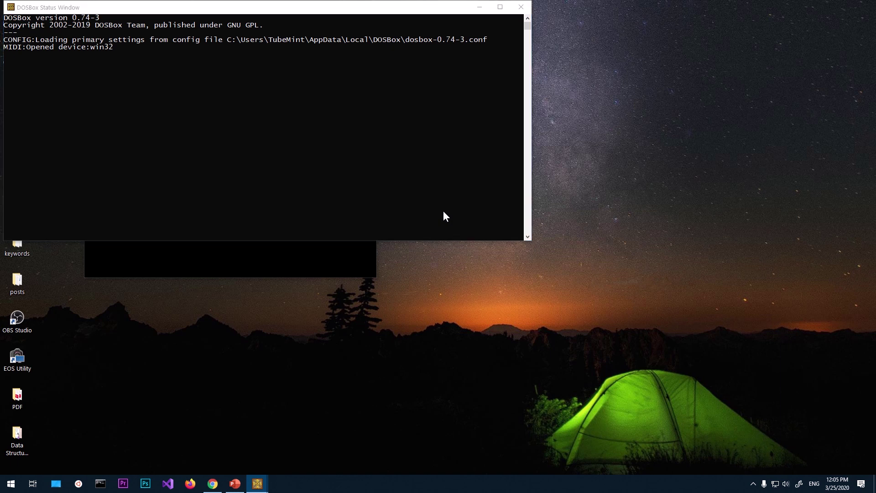
left_click(357, 115)
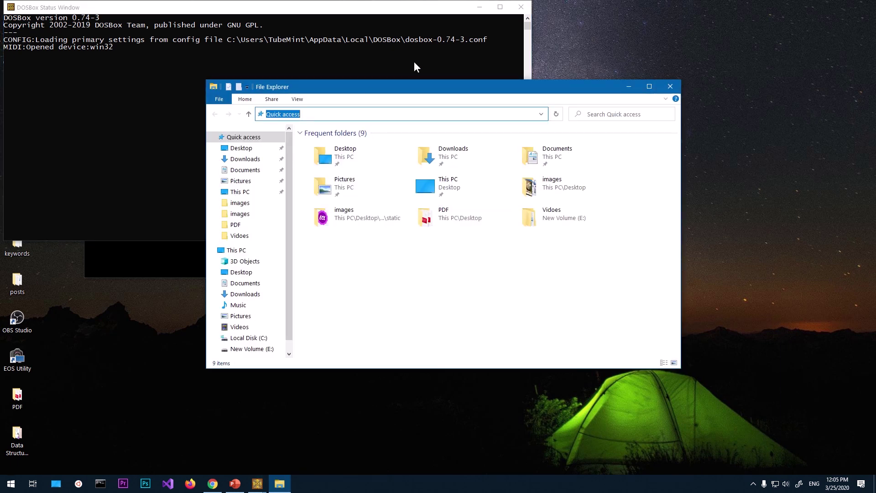
key("ctrl+v")
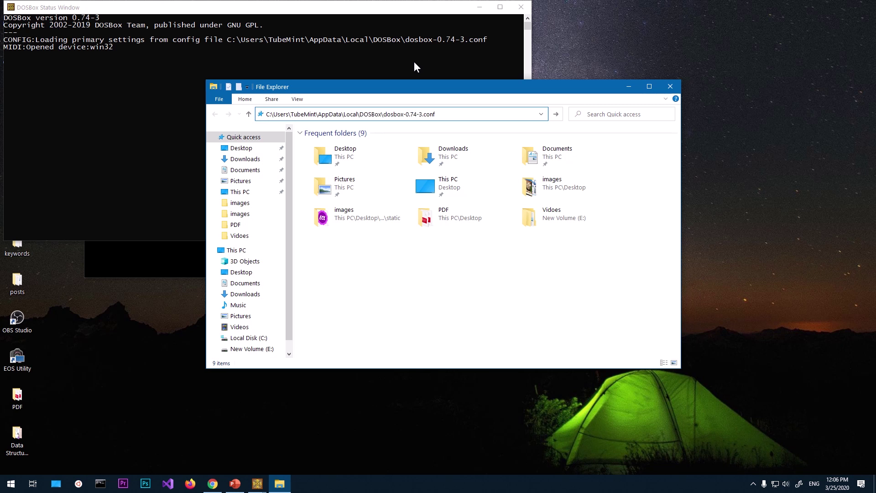
key("BackSpace")
key("BackSpace")
key("BackSpace")
key("BackSpace")
key("BackSpace")
key("BackSpace")
key("BackSpace")
key("BackSpace")
key("BackSpace")
key("BackSpace")
key("BackSpace")
key("BackSpace")
key("BackSpace")
key("BackSpace")
key("BackSpace")
key("BackSpace")
key("BackSpace")
key("BackSpace")
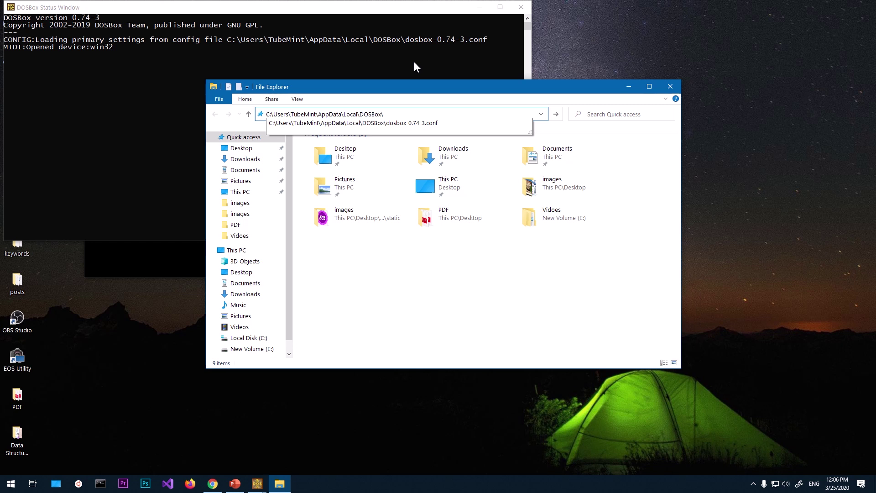
key("Return")
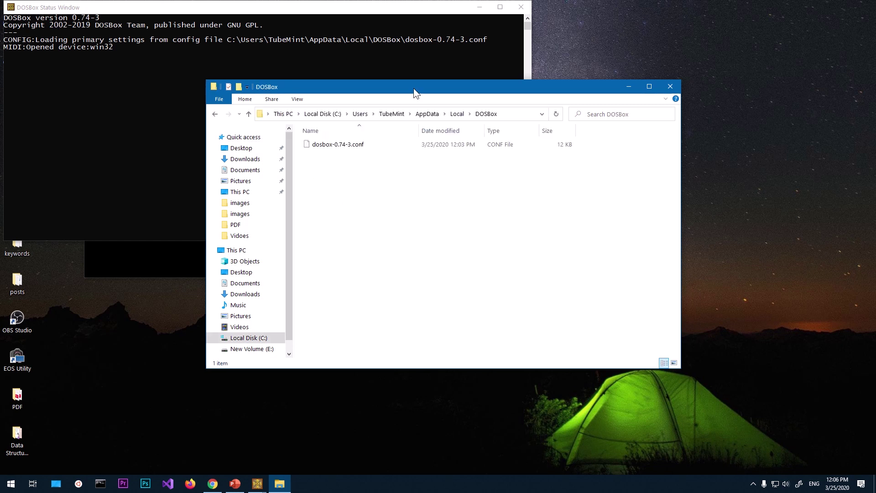
Step: Open dosbox-0.74-3.conf in Visual Studio Code at its [autoexec] section and dismiss the extension recommendation
right_click(349, 142)
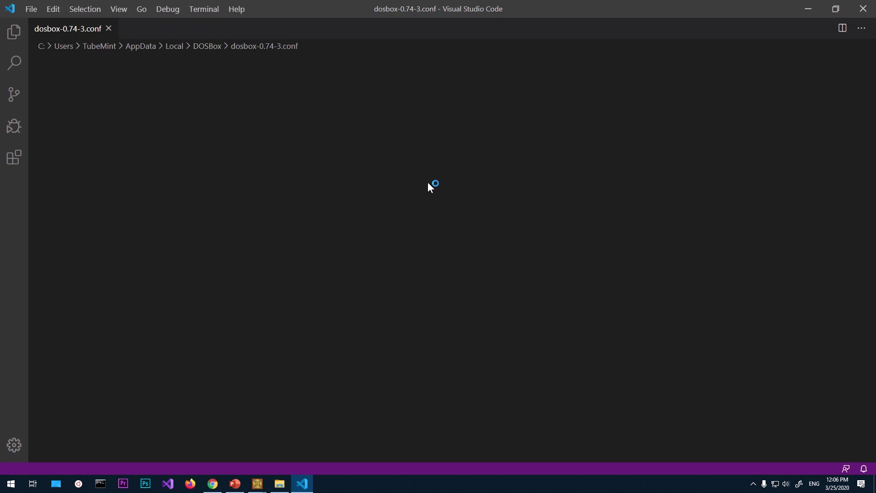
scroll(429, 182, "down", 5)
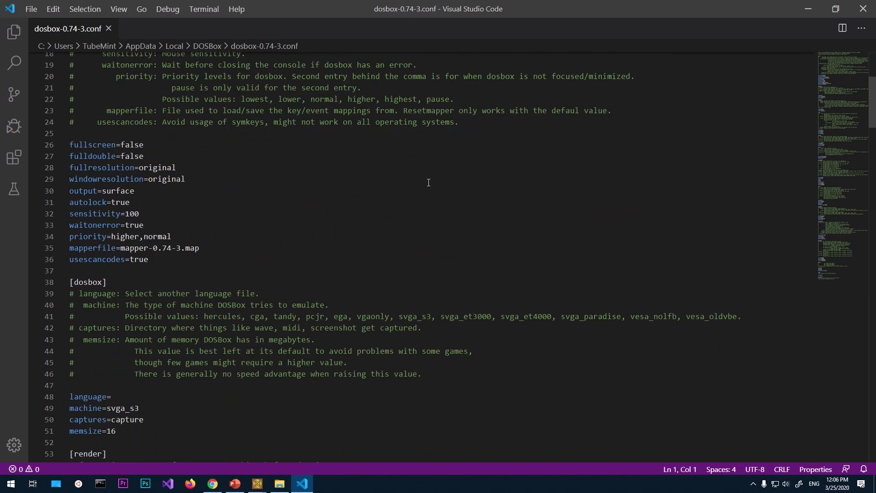
scroll(429, 183, "down", 16)
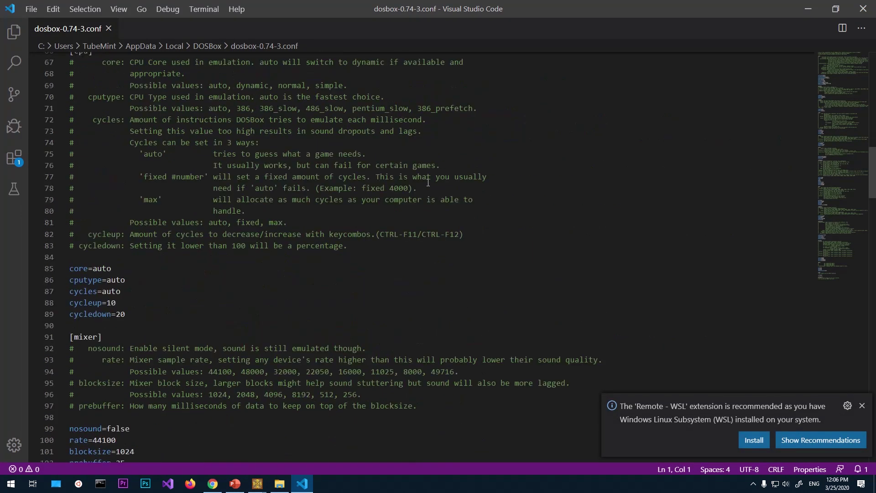
scroll(428, 183, "down", 20)
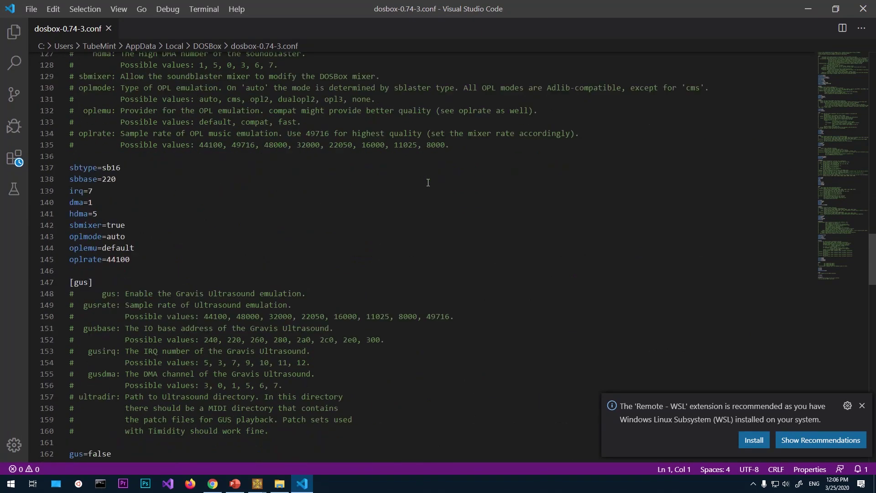
scroll(428, 182, "down", 20)
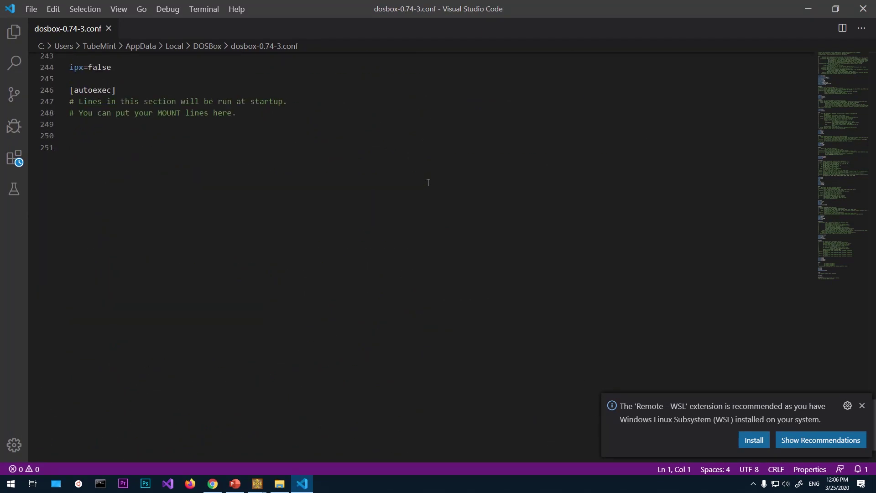
scroll(427, 182, "up", 1)
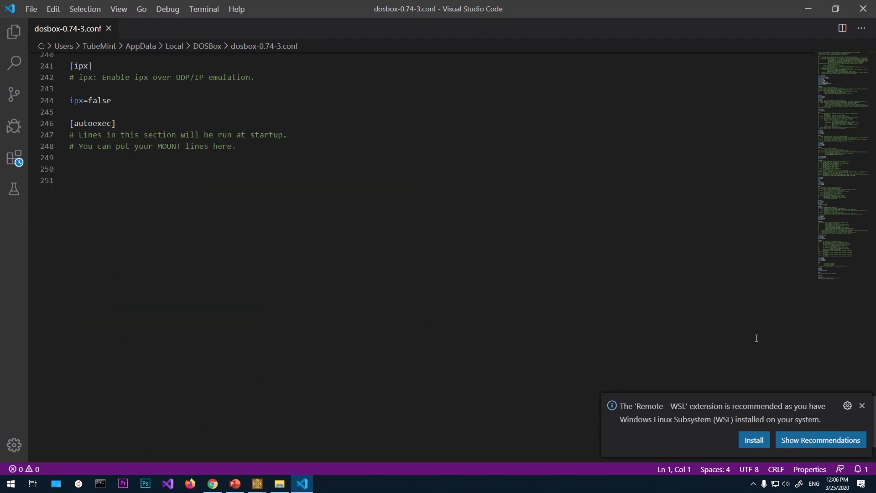
left_click(861, 406)
Step: Add the line "mount c c:\Dbox" directly below the MOUNT comment in the [autoexec] section
left_click(245, 152)
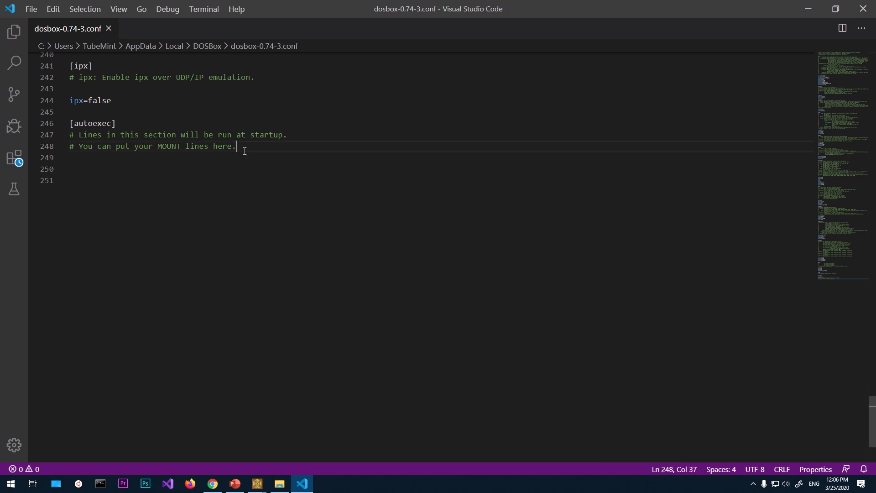
key("Return")
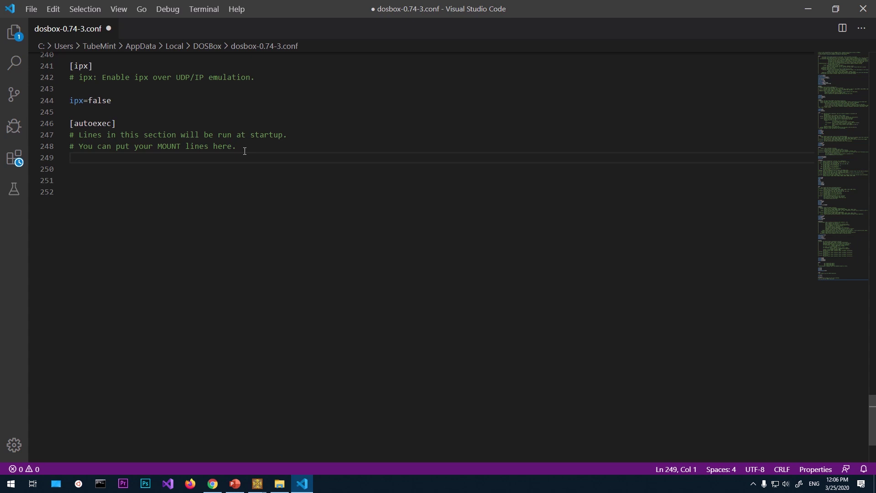
type("moun")
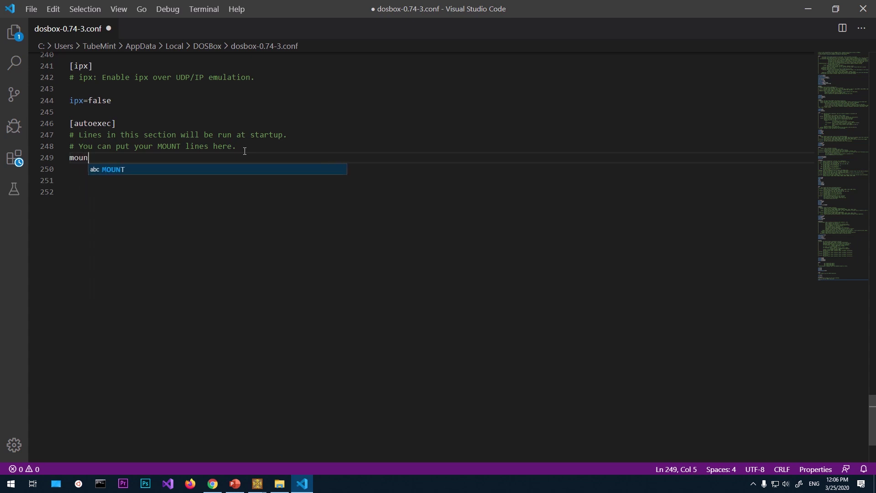
type("t c")
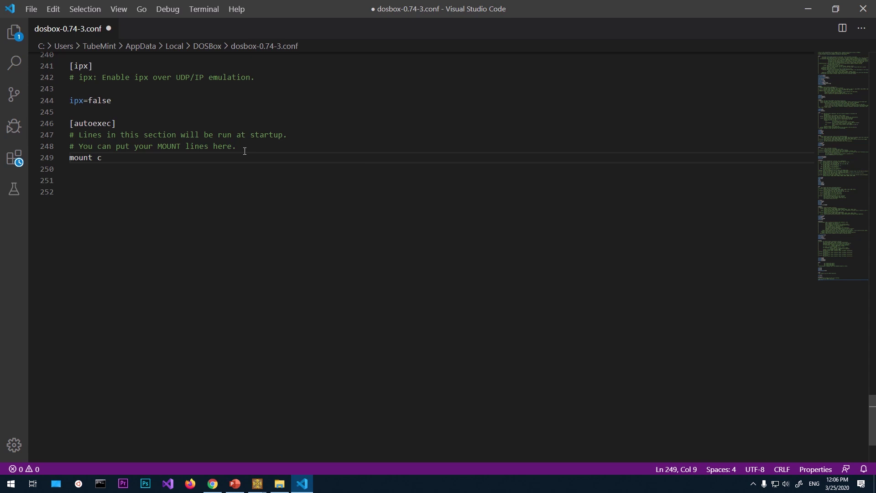
type(" c:\\Dbox")
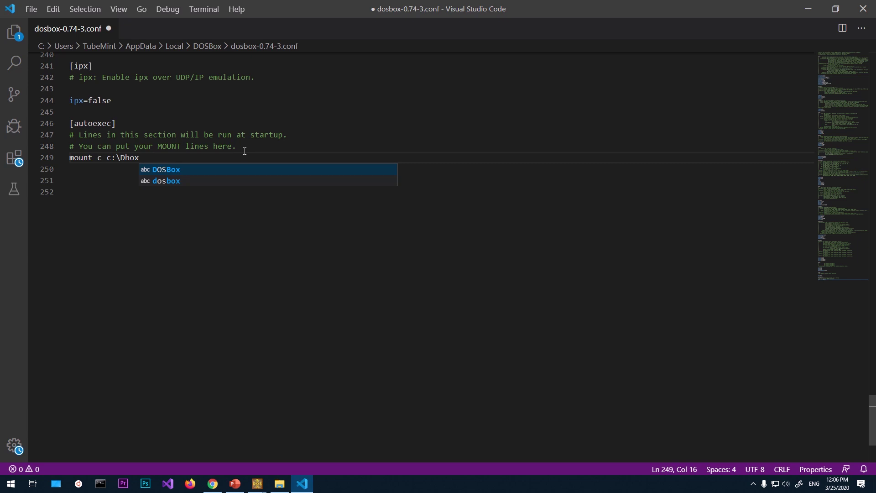
key("Tab")
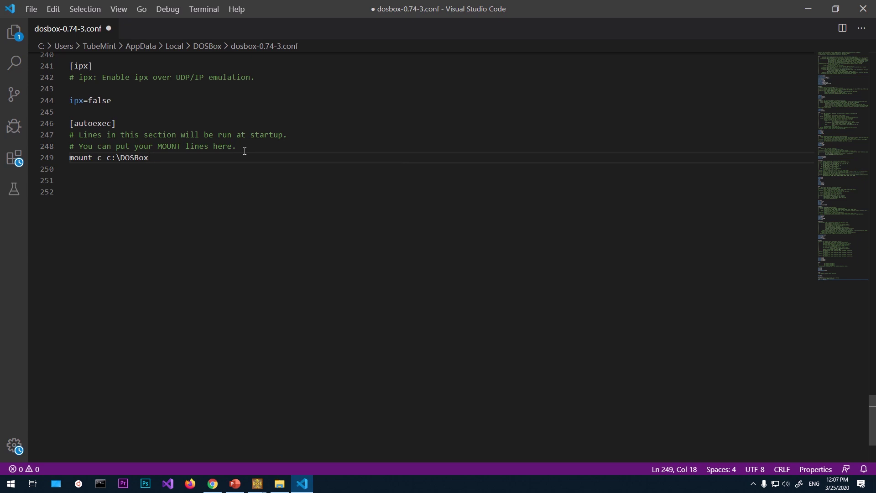
key("BackSpace")
key("BackSpace")
key("BackSpace")
key("BackSpace")
key("BackSpace")
type("box")
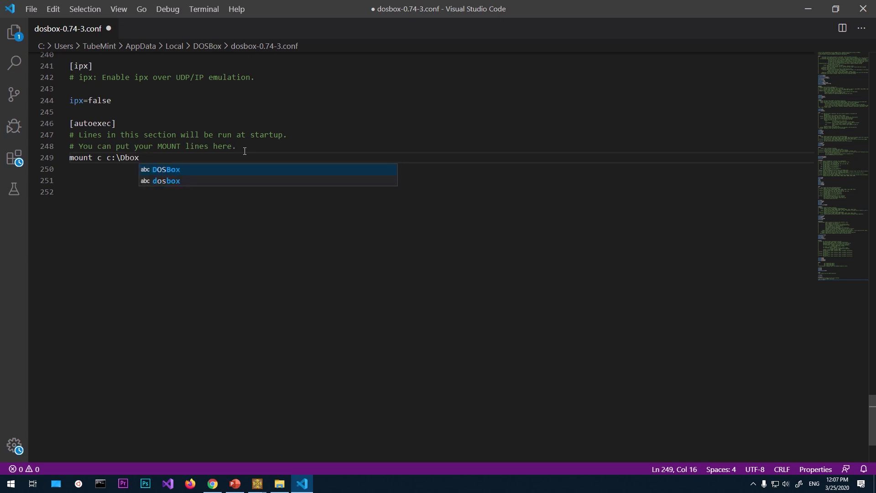
left_click(222, 277)
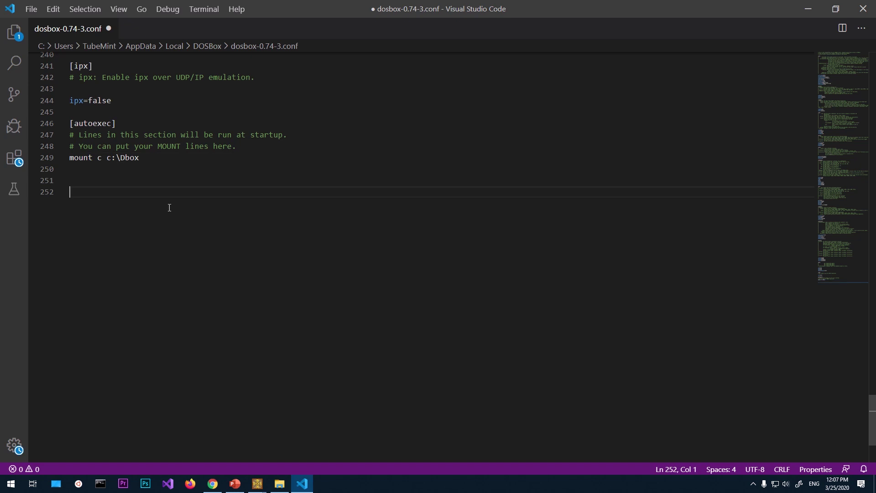
Step: Add the line "c:" below the mount line and save the configuration file
left_click(72, 171)
type("c:")
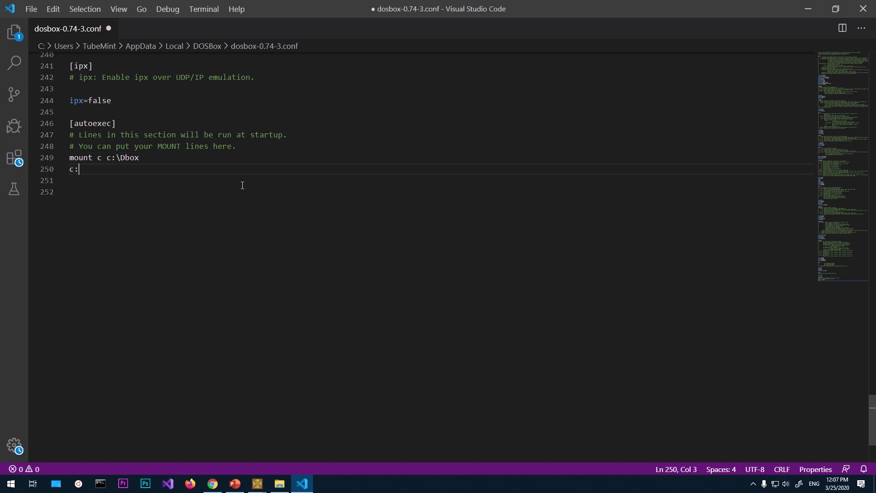
left_click(219, 250)
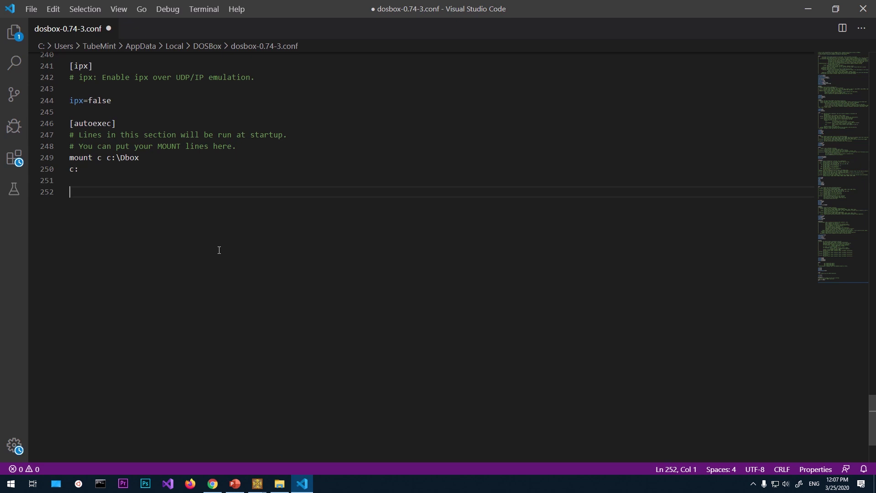
key("ctrl+s")
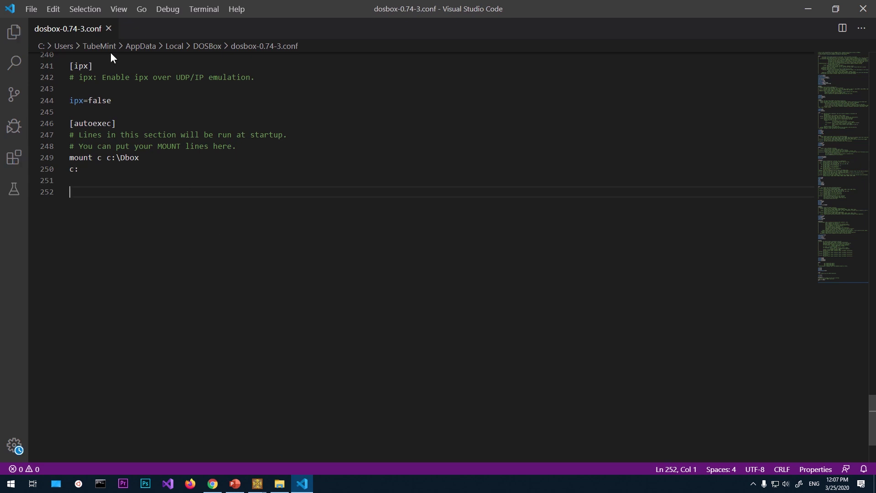
Step: Check the contents of the Dbox folder on Local Disk (C:), and close its window and Visual Studio Code
left_click(56, 484)
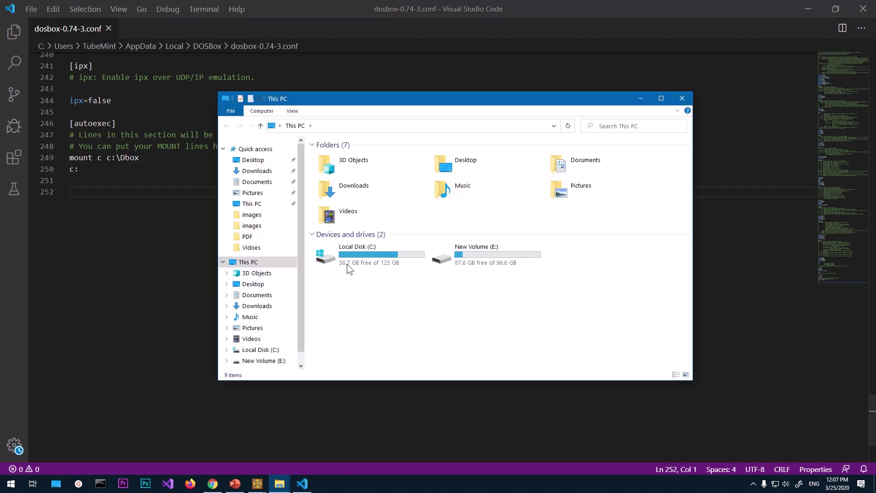
left_click(351, 257)
double_click(351, 257)
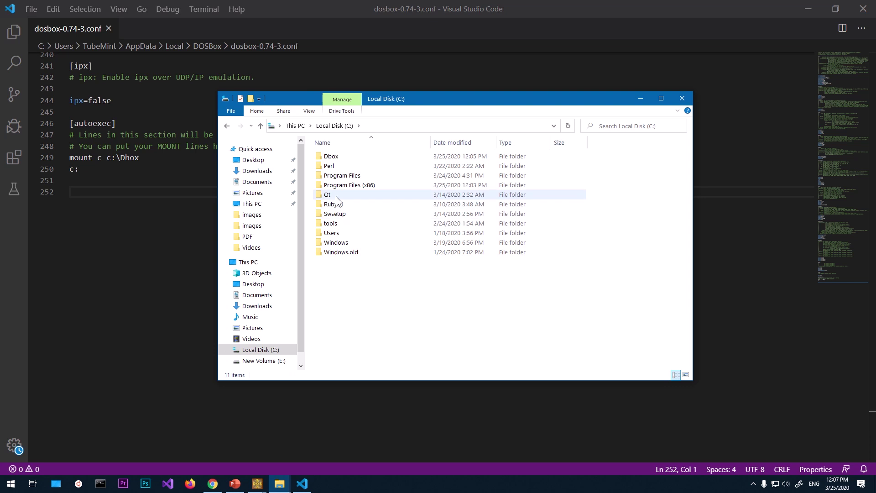
double_click(339, 158)
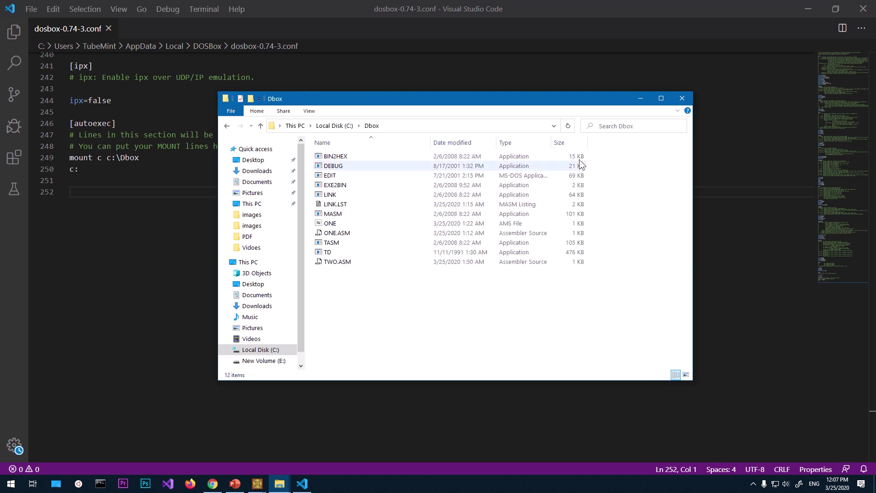
left_click(683, 97)
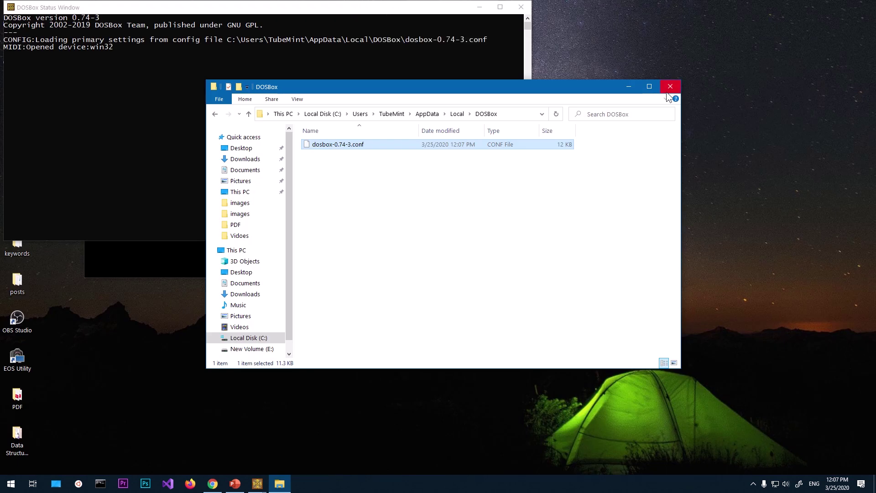
Step: Close the configuration folder window and the running DOSBox, and relaunch DOSBox from its desktop shortcut
left_click(667, 91)
left_click(521, 7)
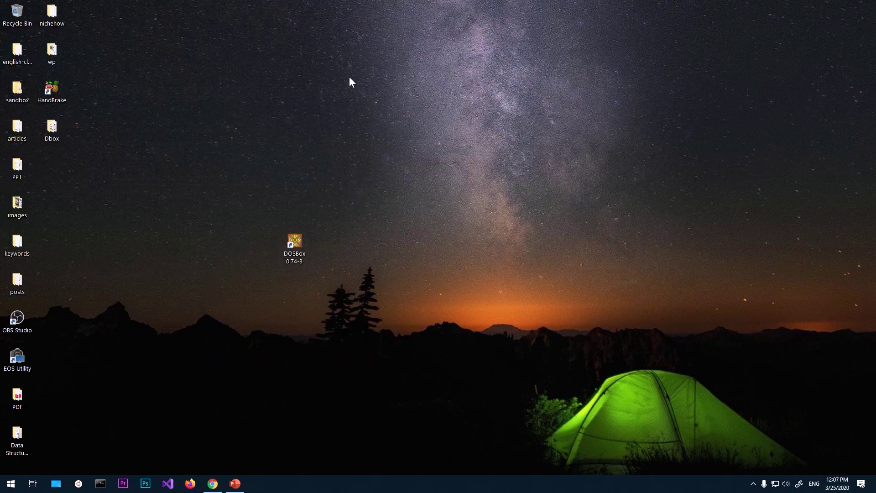
double_click(288, 253)
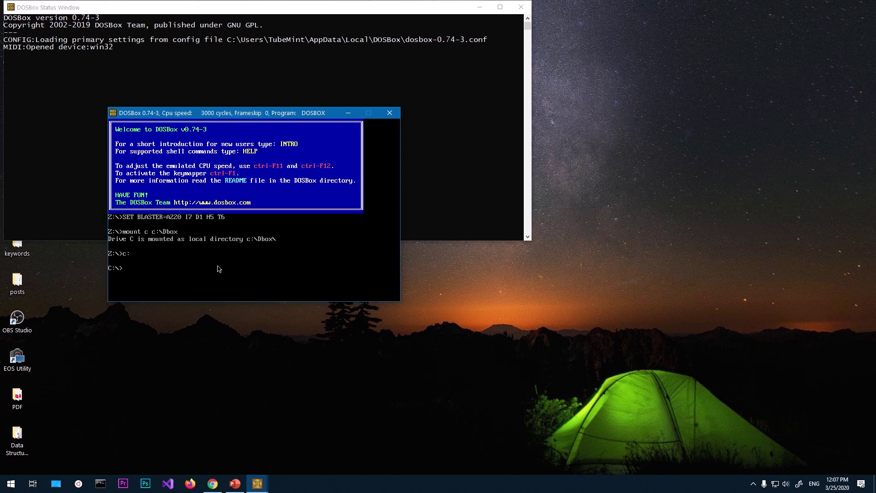
Step: Open one.asm in the DOS editor with "edit one.asm" and move the cursor to the line below "end main"
type("edit one.asm")
key("Return")
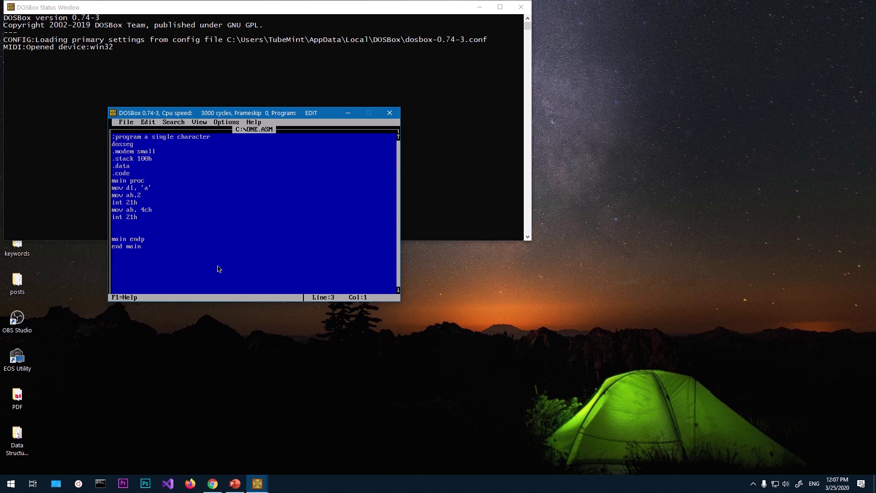
key("Down")
key("Down")
key("Down")
left_click_drag(240, 115, 270, 92)
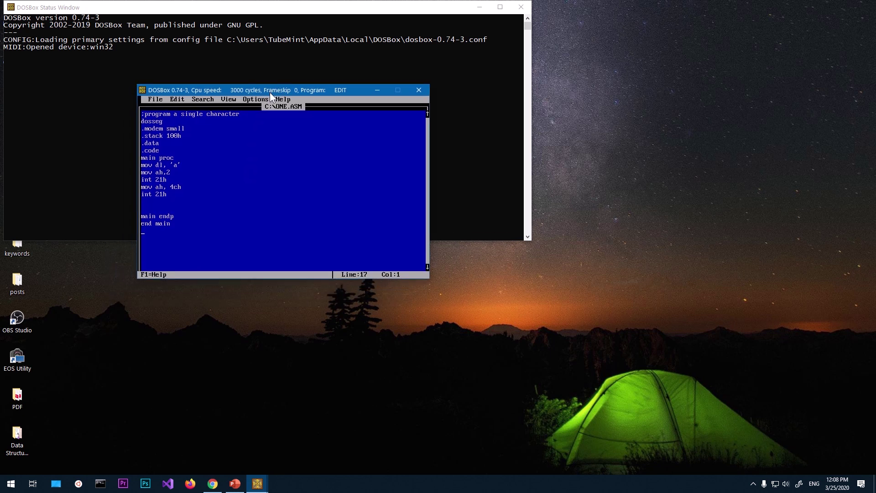